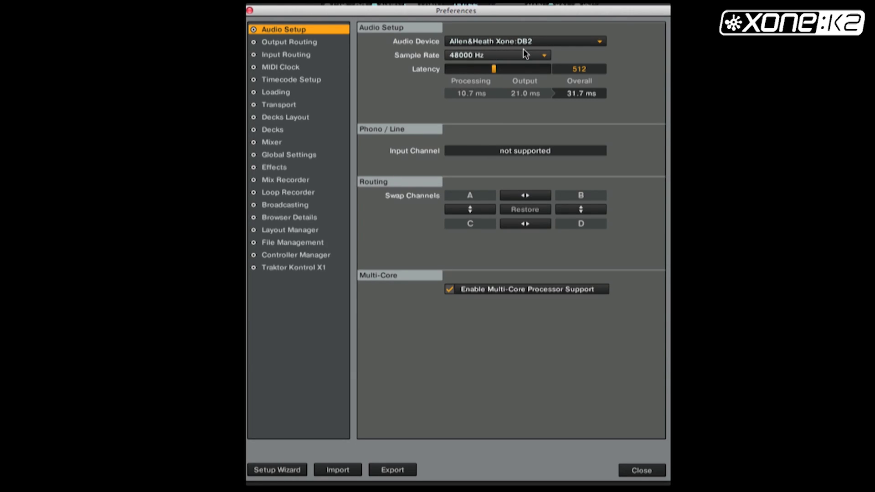
From Controller Manager, import K2 X1 Emulator V1.0.tsi from the Desktop
left_click(315, 257)
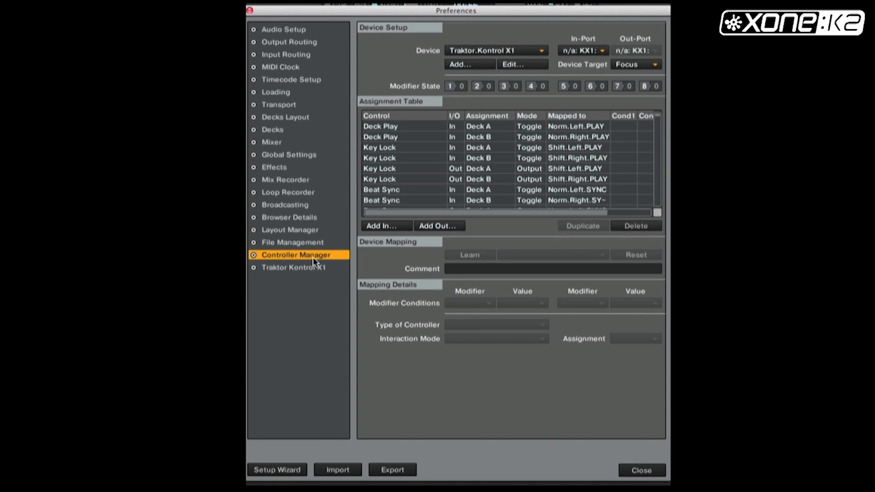
left_click(335, 469)
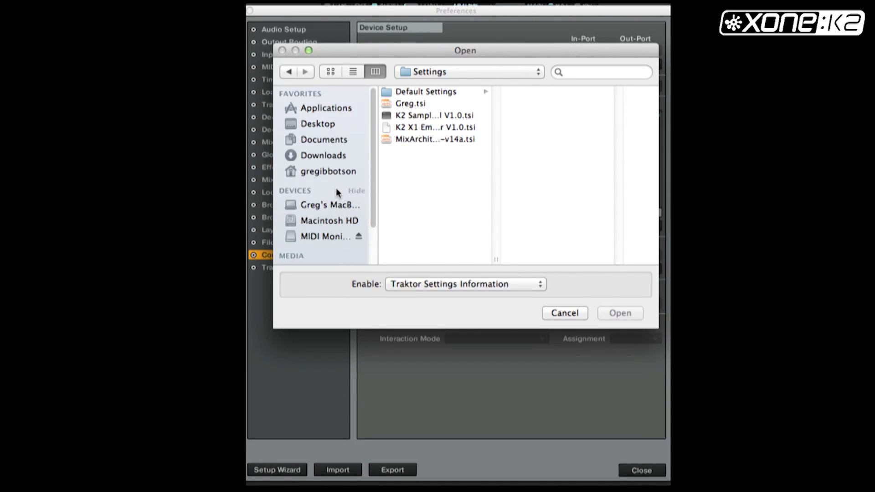
left_click(329, 123)
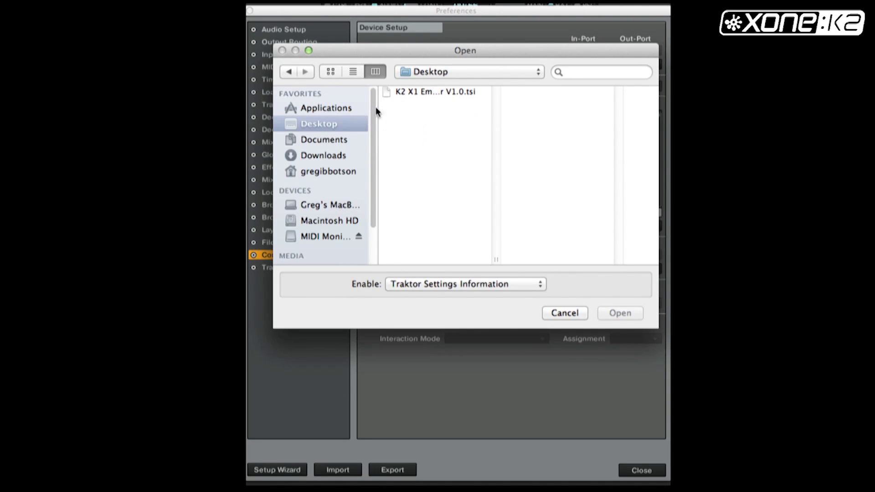
left_click(411, 91)
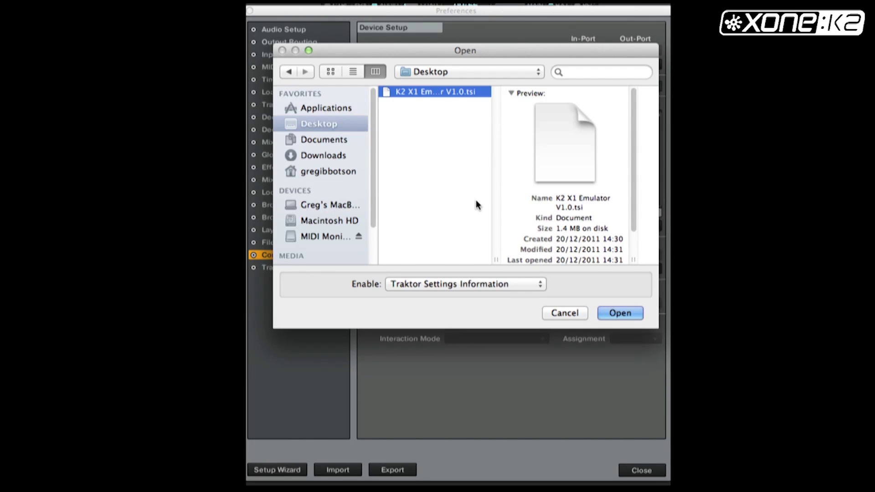
left_click(621, 313)
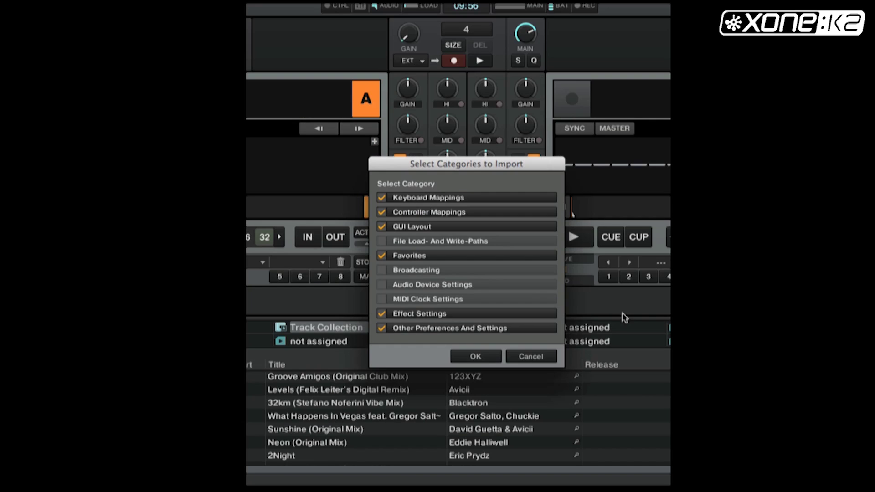
Confirm the import categories and set Deck B's In-Port and Out-Port to Allen&Heath Xone:DB2
left_click(479, 354)
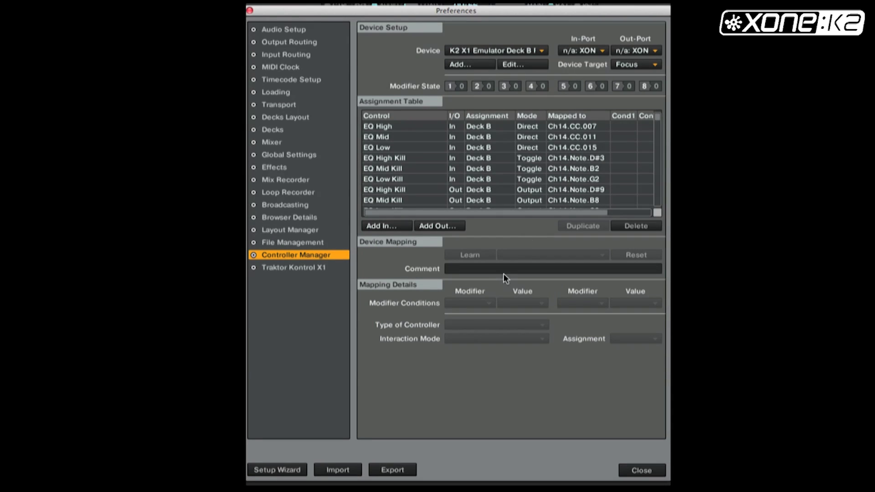
left_click(604, 51)
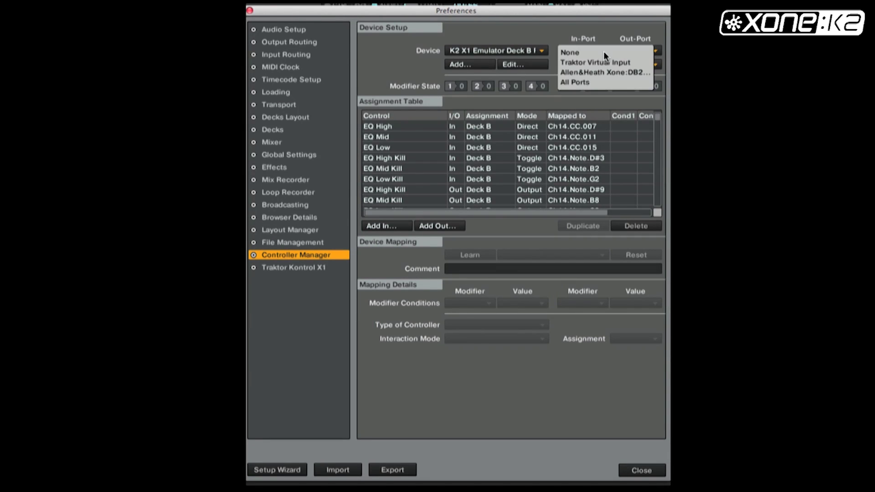
left_click(603, 72)
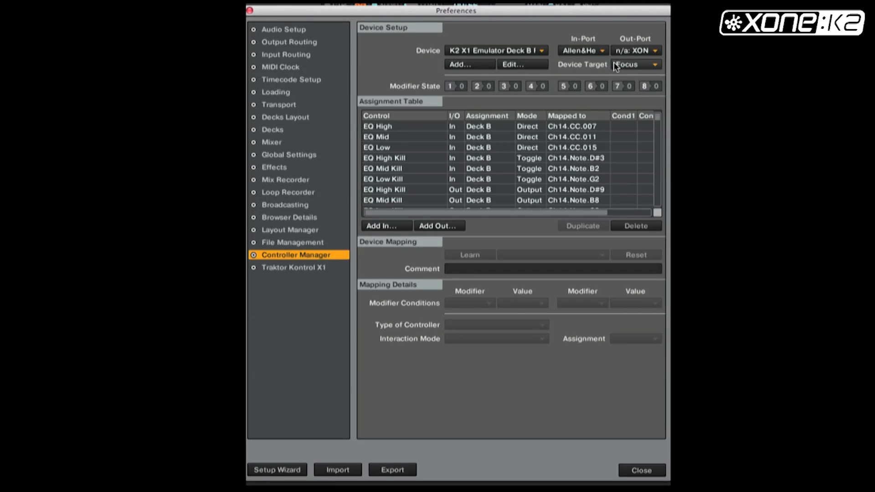
left_click(627, 51)
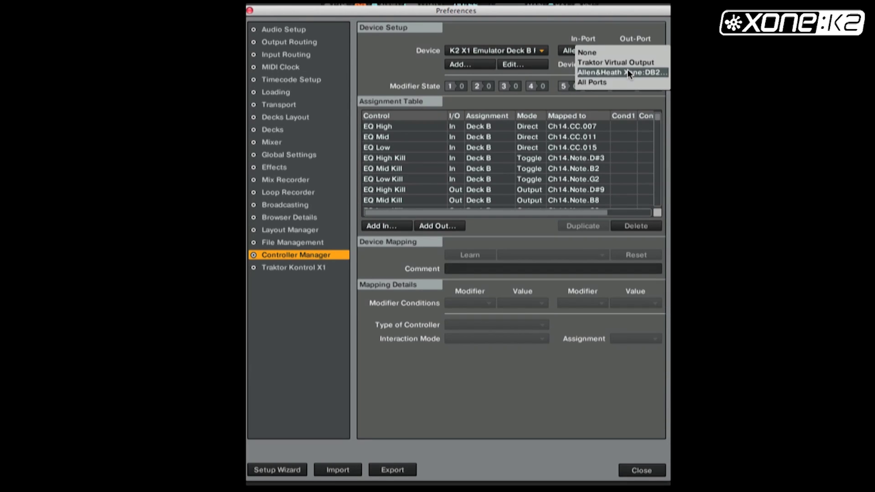
left_click(627, 72)
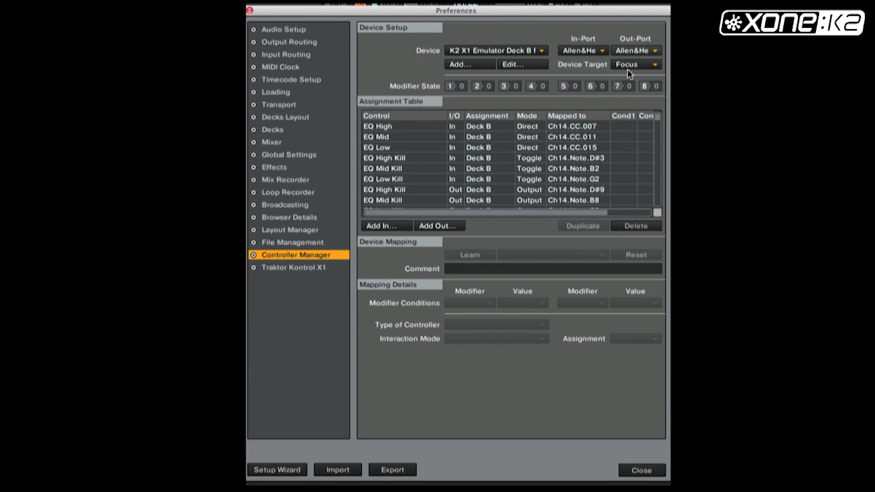
Set the K2 X1 Emulator Deck A FX 1 In-Port and Out-Port to Allen&Heath Xone:DB2
left_click(541, 51)
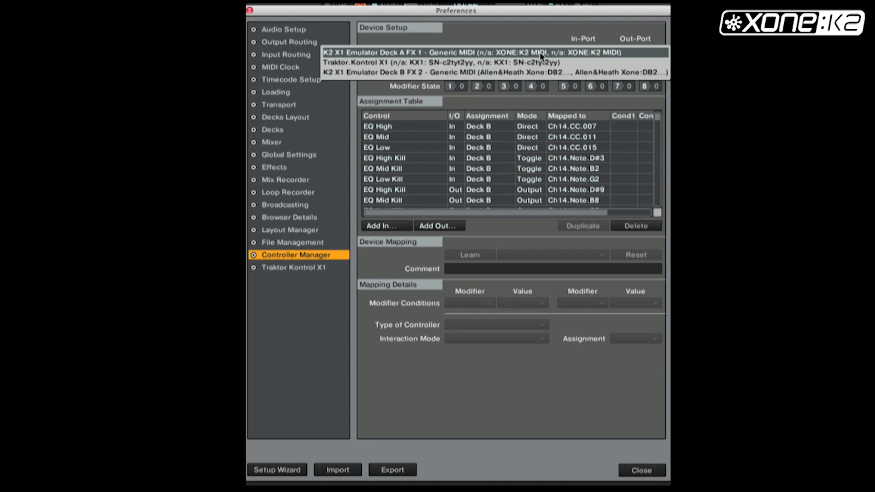
left_click(540, 52)
left_click(584, 50)
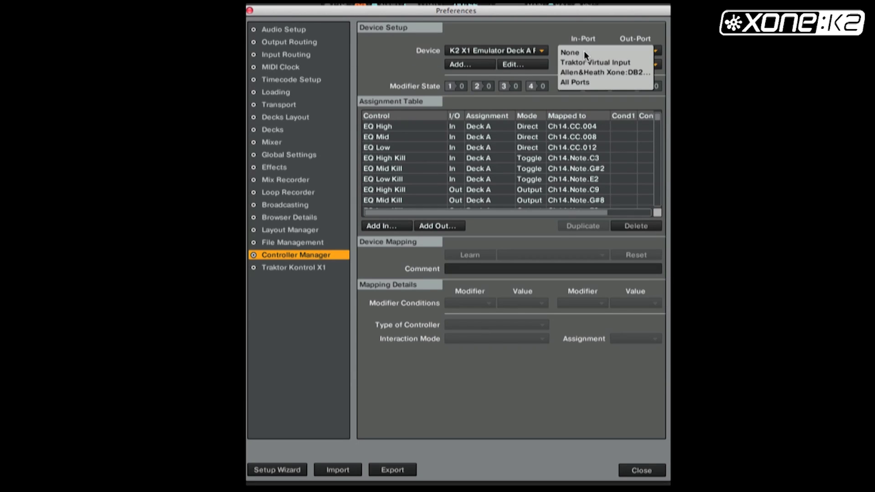
left_click(584, 70)
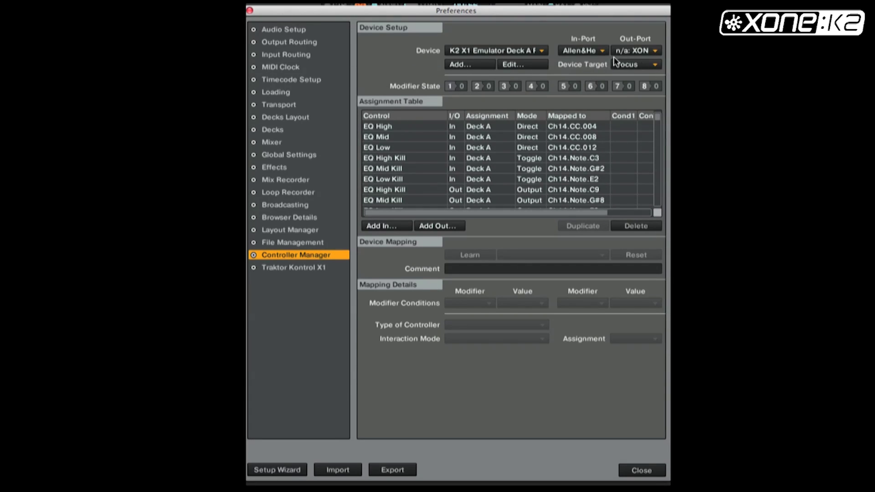
left_click(629, 51)
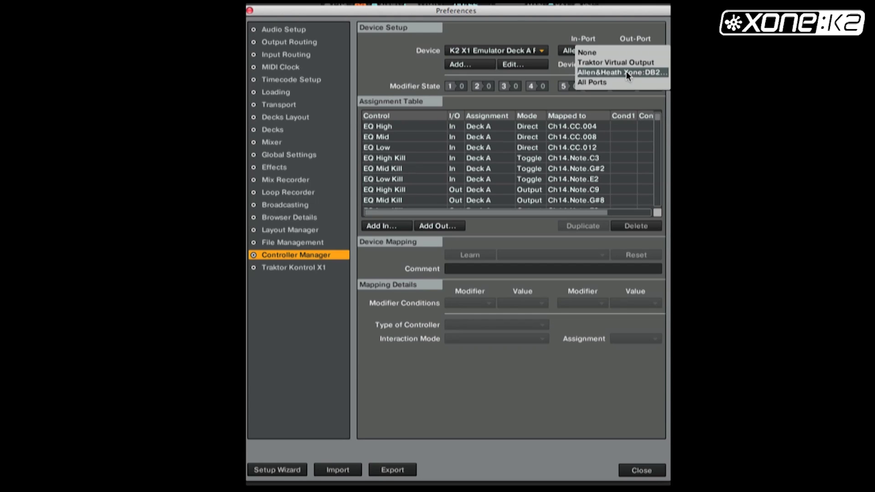
left_click(626, 72)
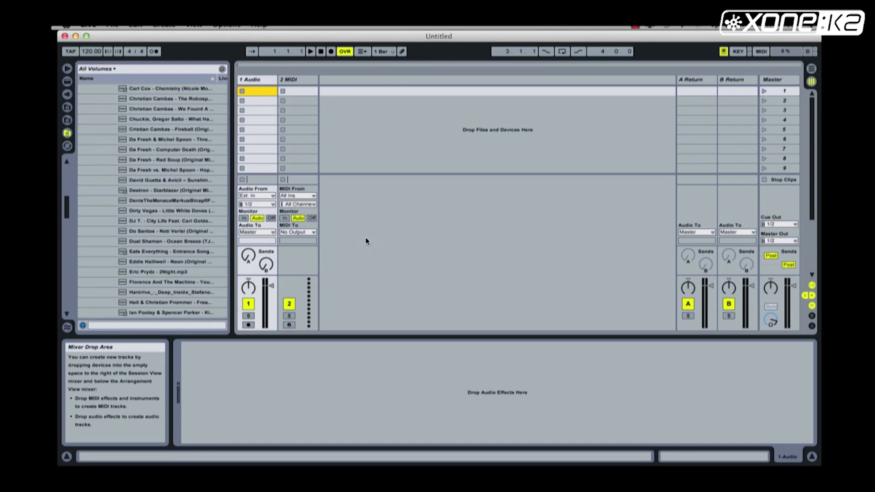
Open the Live set Xone K2.als from the Desktop via File > Open Live Set
left_click(117, 27)
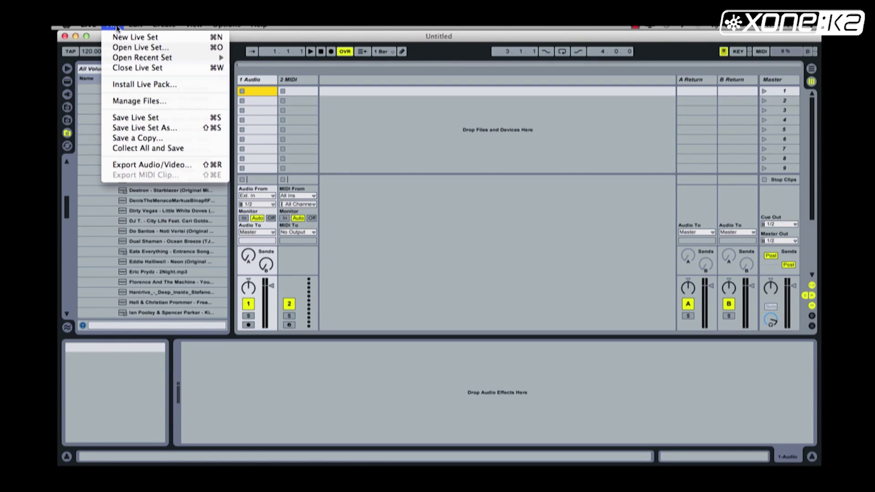
left_click(125, 48)
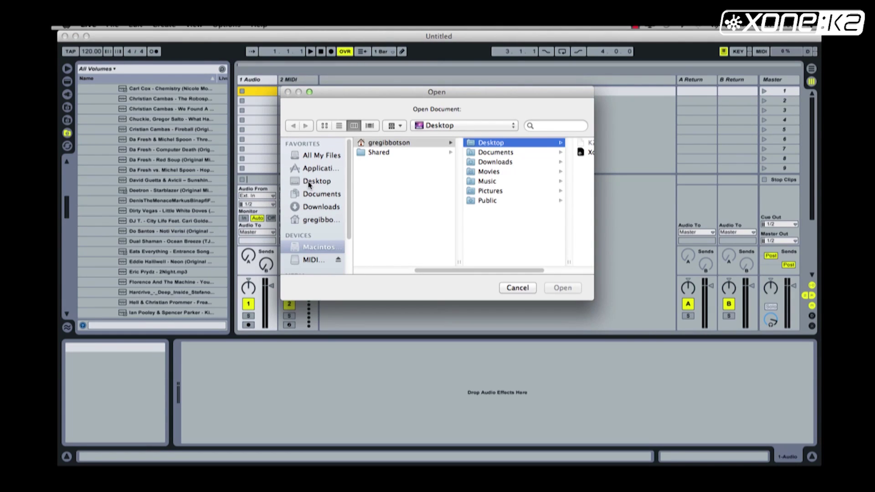
left_click(309, 184)
left_click(310, 184)
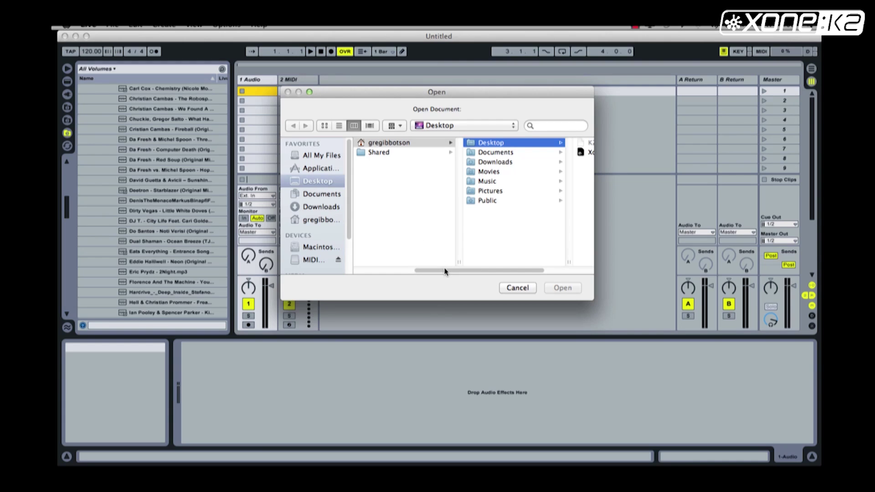
left_click_drag(448, 274, 480, 279)
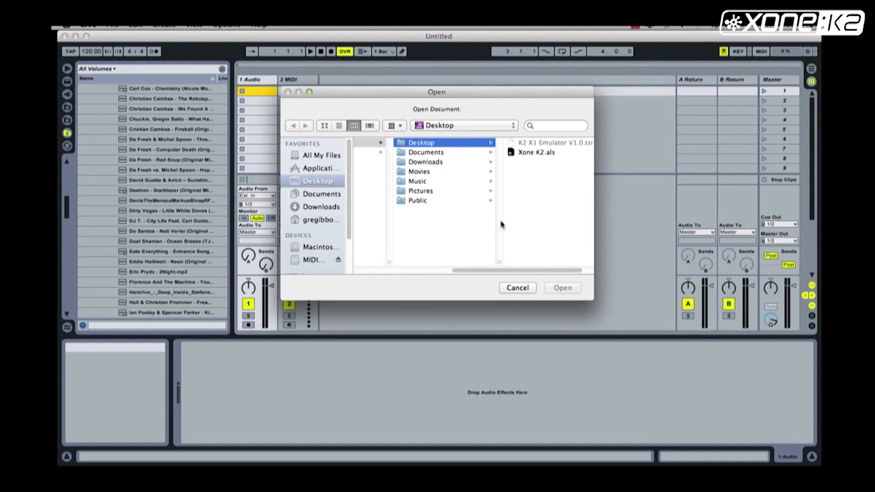
left_click(531, 154)
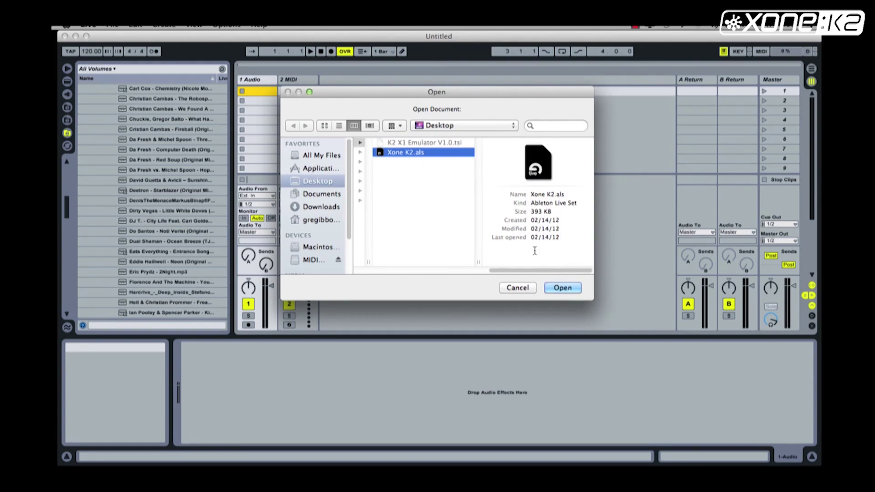
left_click(563, 289)
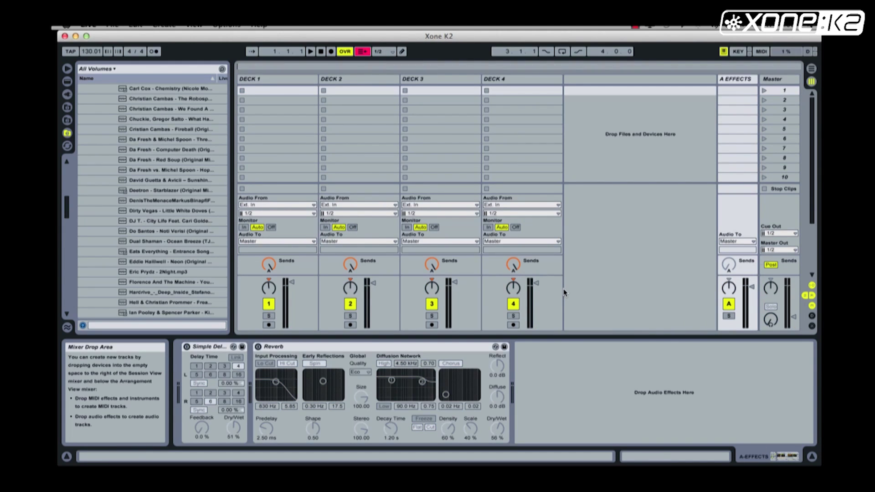
In MIDI Sync preferences, enable Track and Remote for Xone:DB2 input and Track for its output
key("super+comma")
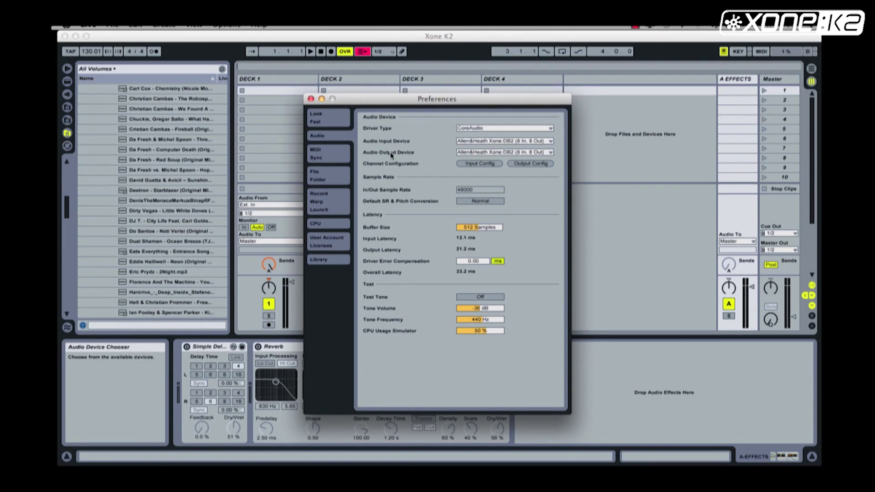
left_click(328, 155)
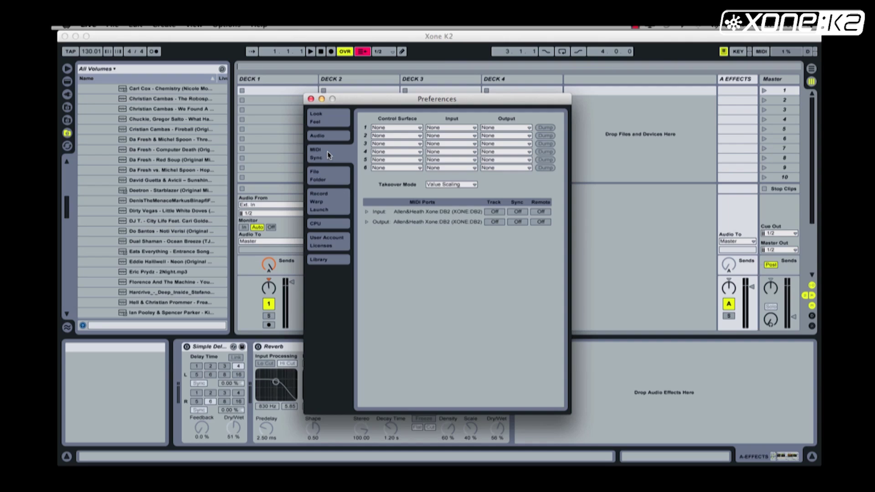
left_click(494, 212)
left_click(539, 212)
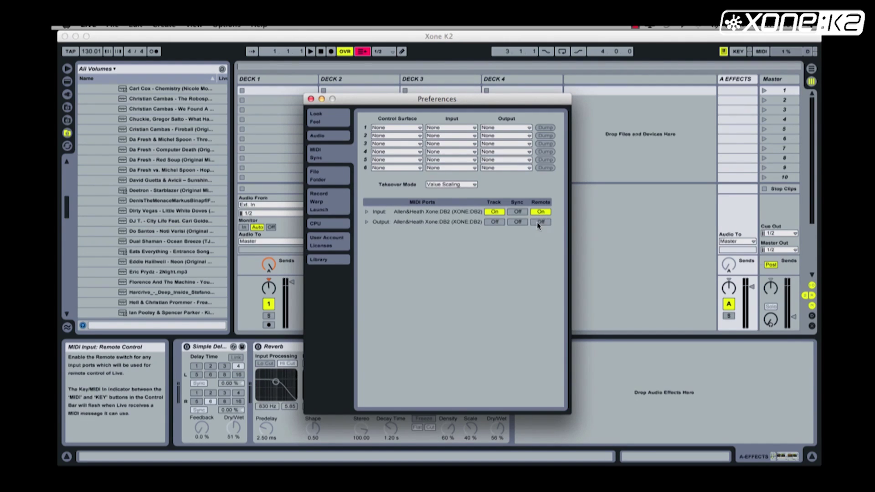
left_click(496, 222)
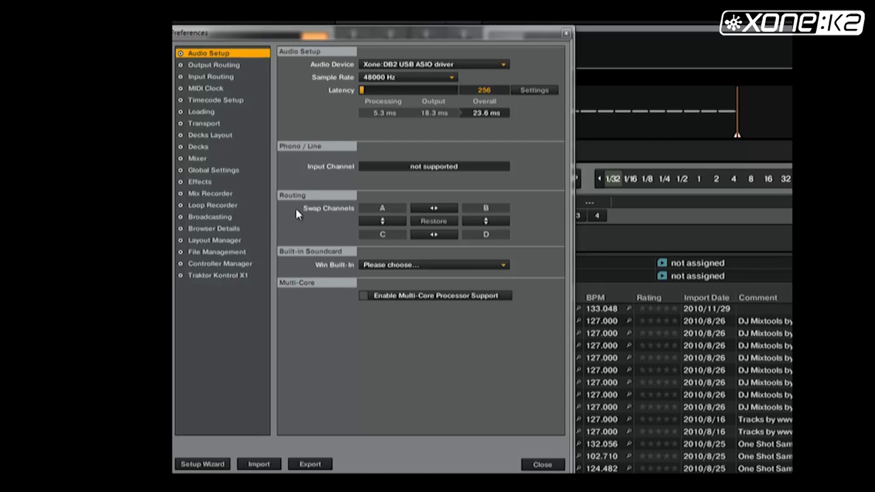
From Controller Manager, import K2 X1 Emulator V1.0.tsi from the Desktop again
left_click(236, 268)
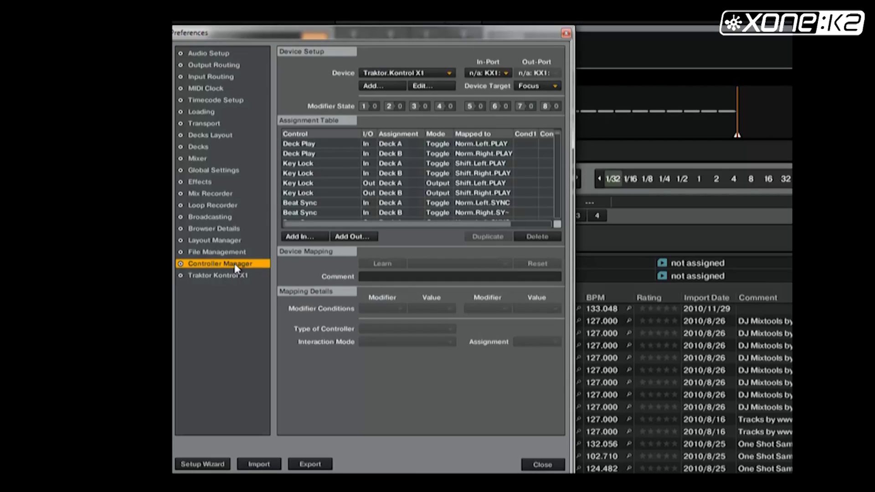
left_click(264, 466)
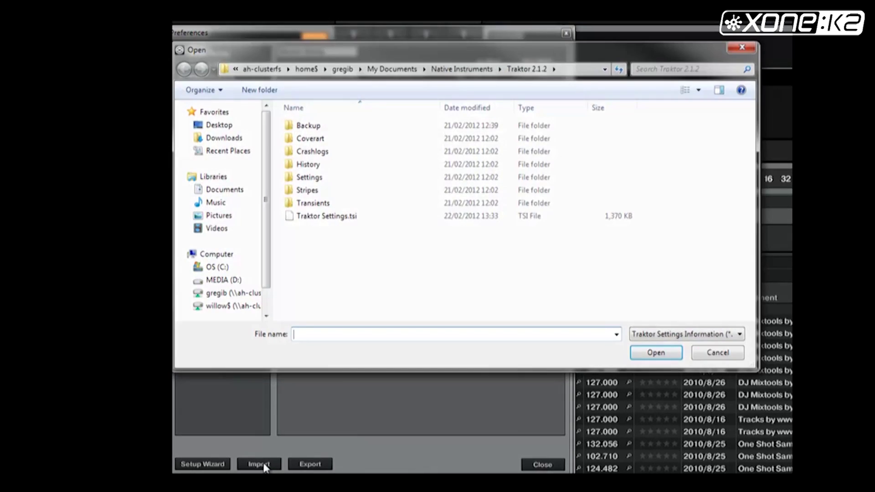
left_click(211, 125)
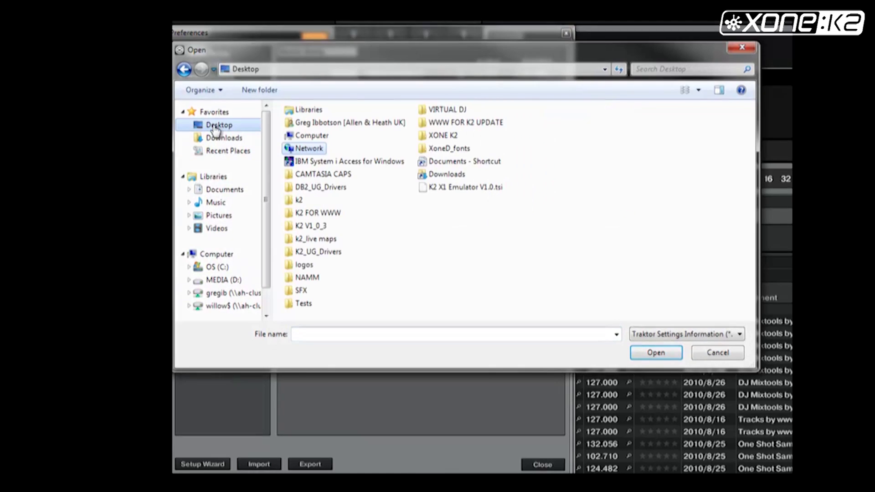
left_click(453, 188)
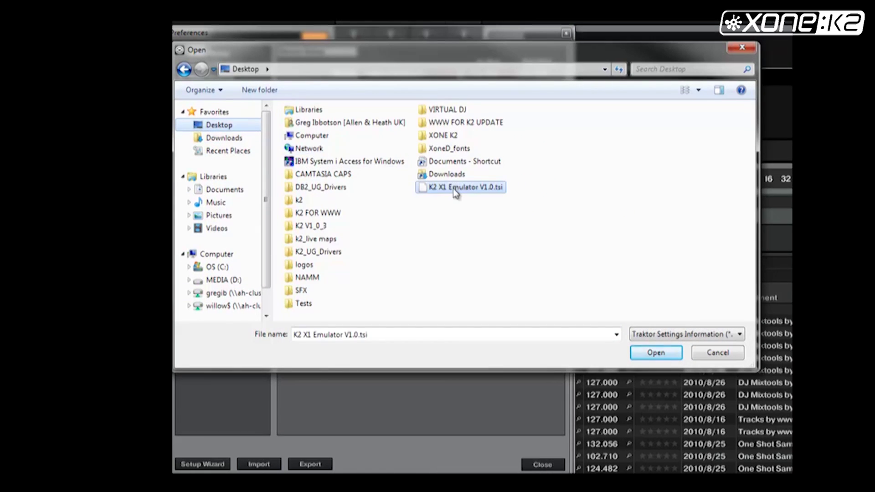
left_click(657, 352)
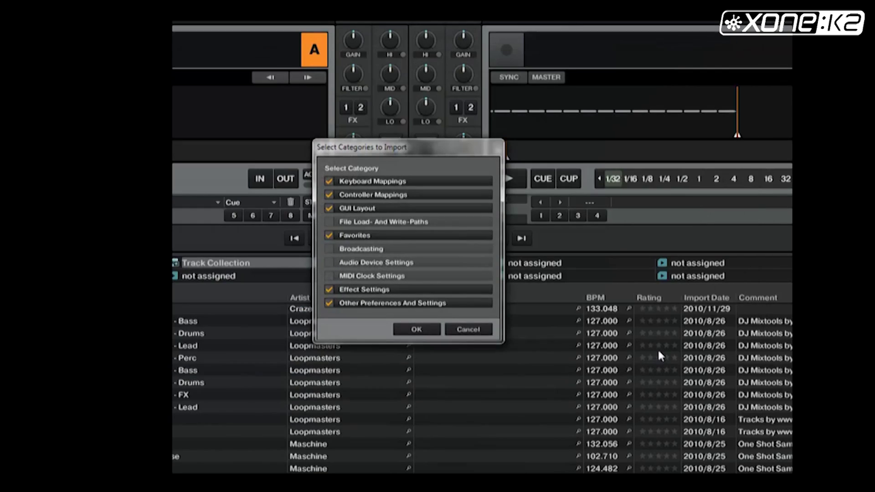
Confirm the import categories and set Deck A FX 1's In-Port and Out-Port to Xone:DB2
left_click(420, 329)
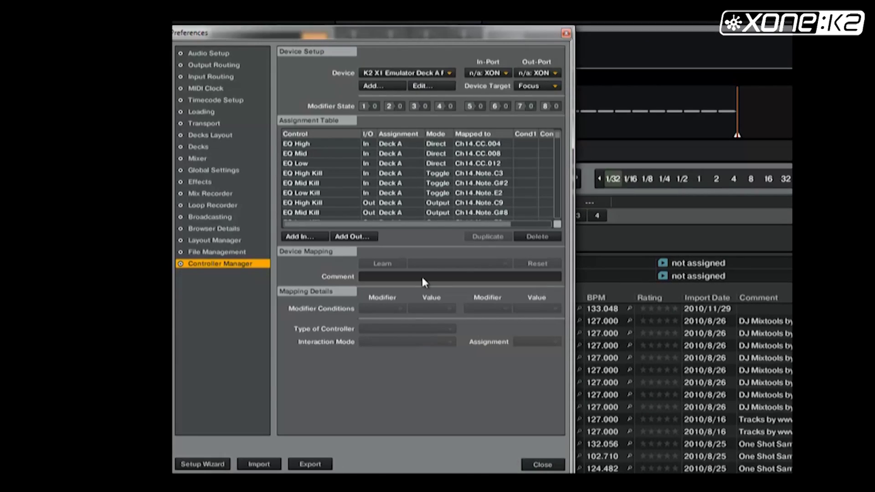
left_click(502, 71)
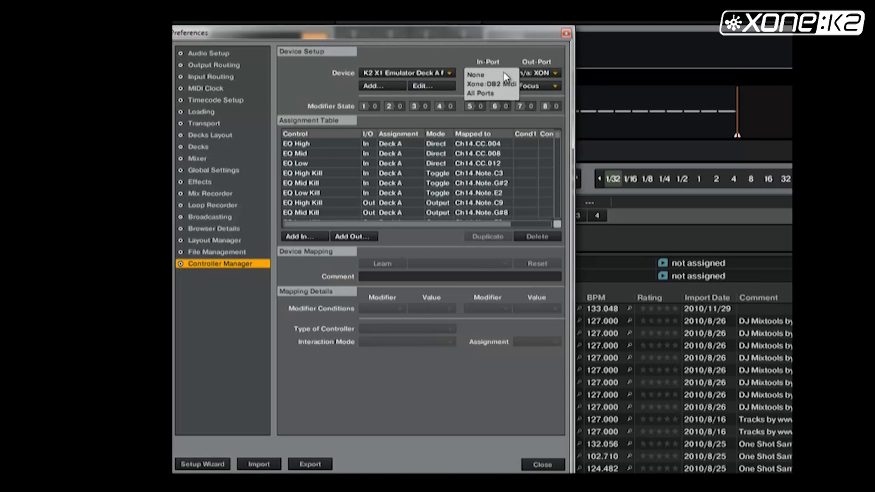
left_click(504, 84)
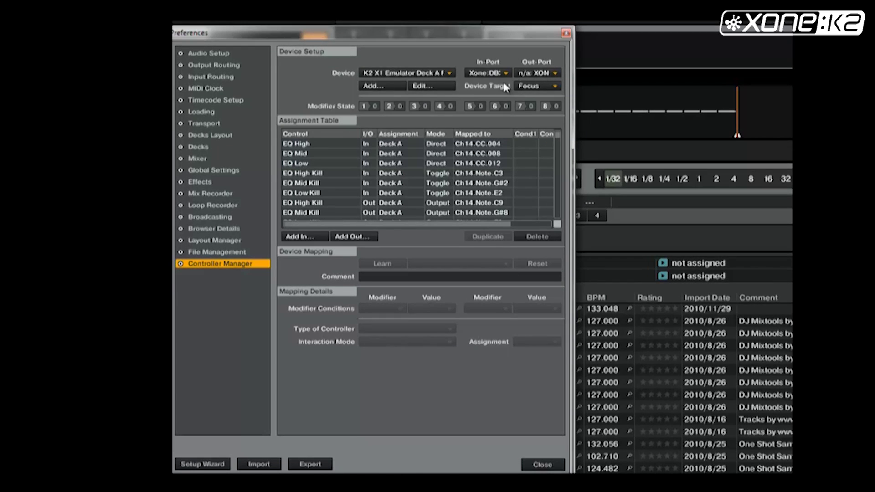
left_click(538, 74)
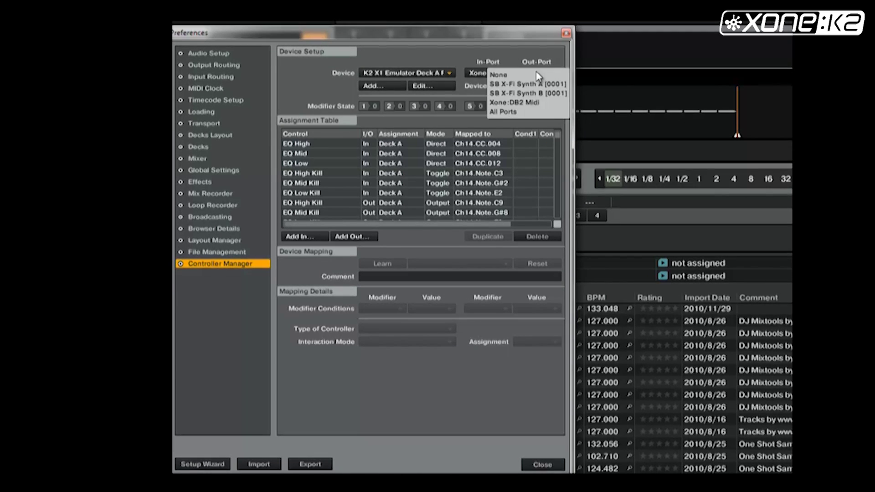
left_click(537, 102)
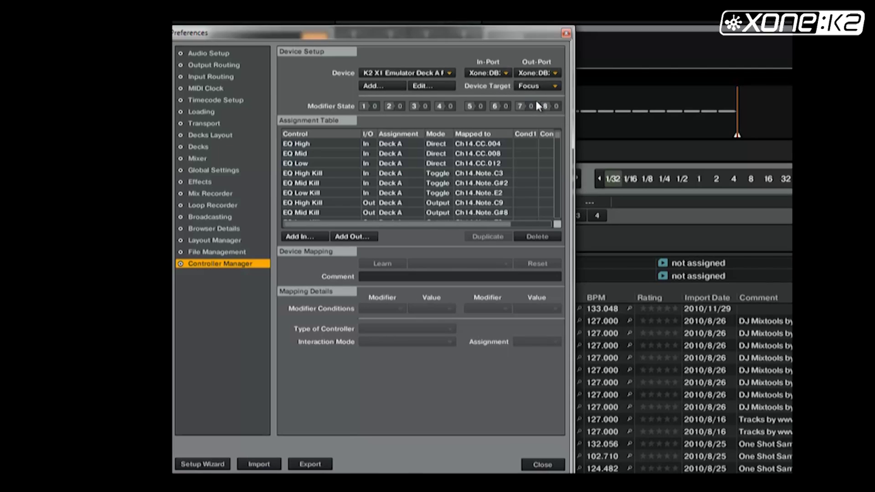
Set the Deck B FX 2 device's In-Port and Out-Port to Xone:DB2 Midi
left_click(426, 73)
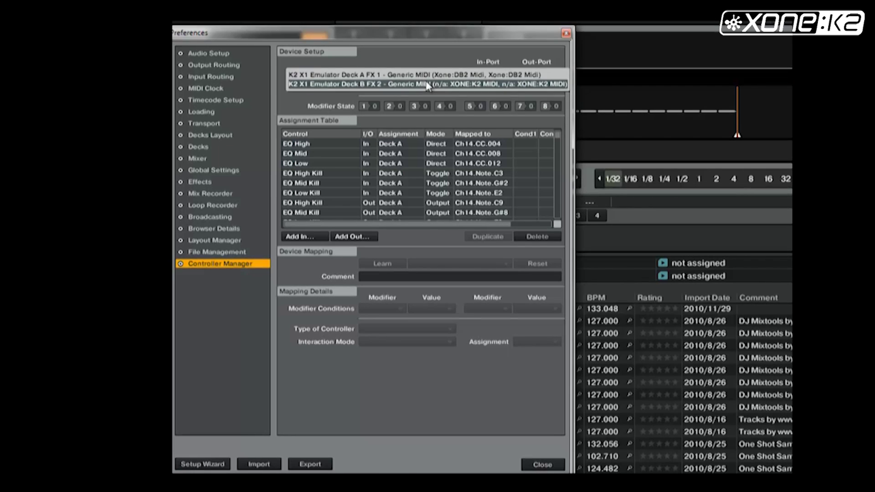
left_click(427, 84)
left_click(486, 73)
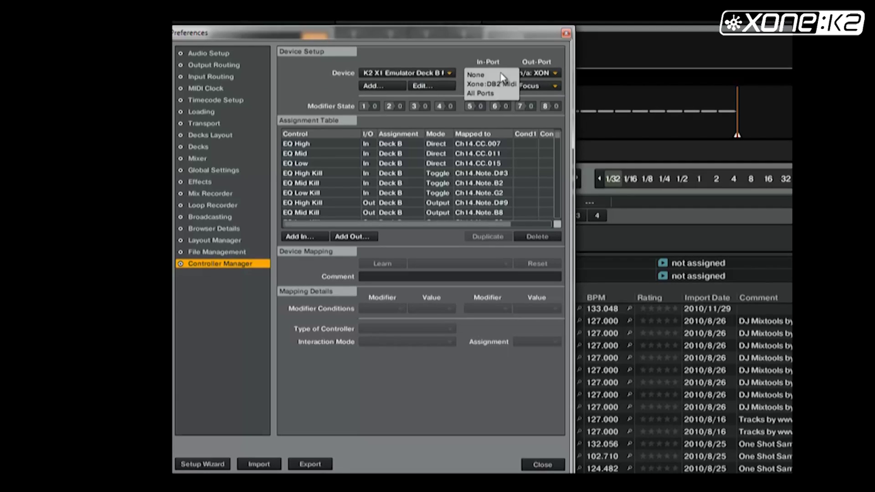
left_click(501, 84)
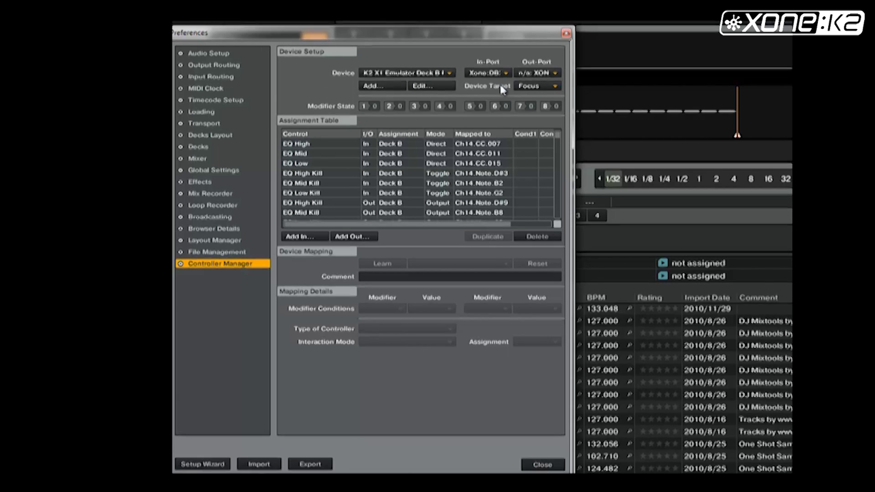
left_click(538, 74)
left_click(532, 101)
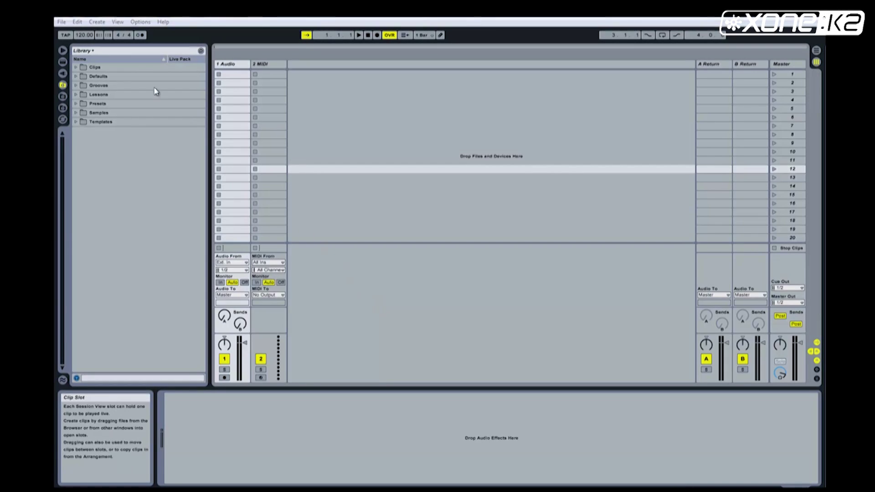
Open Xone K2.als from the Xone K2 Project folder via File > Open Live Set
left_click(62, 22)
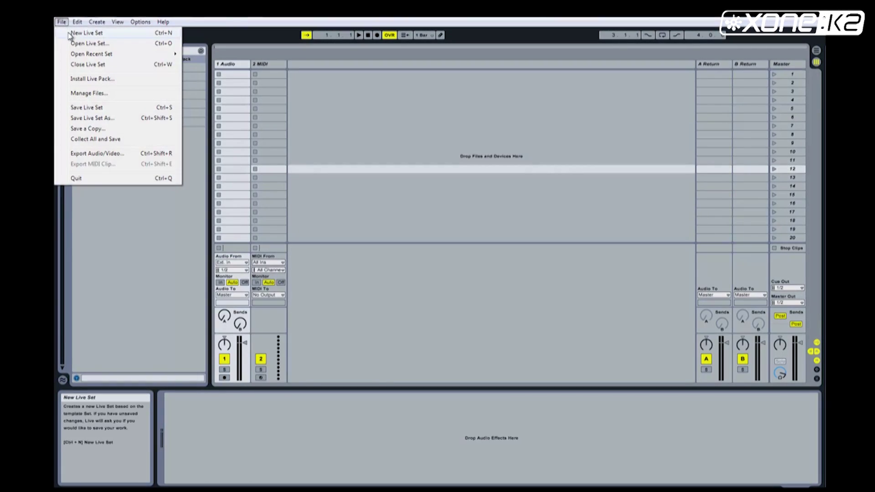
left_click(78, 43)
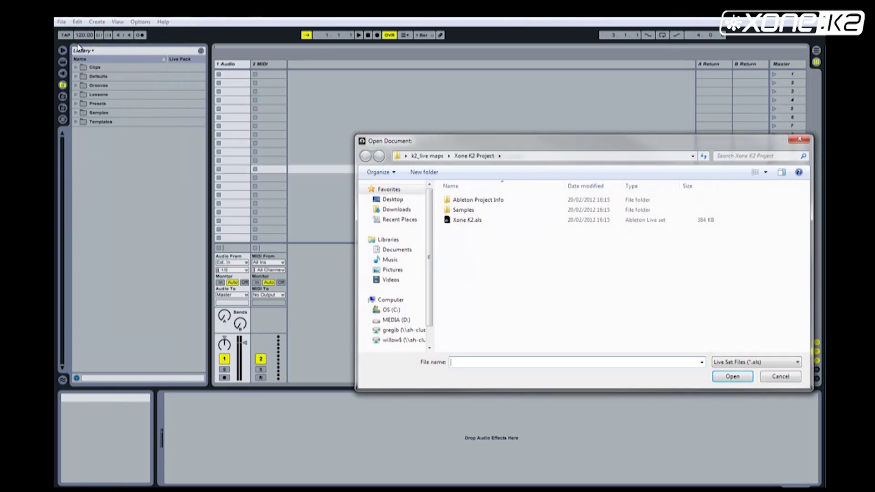
left_click(472, 220)
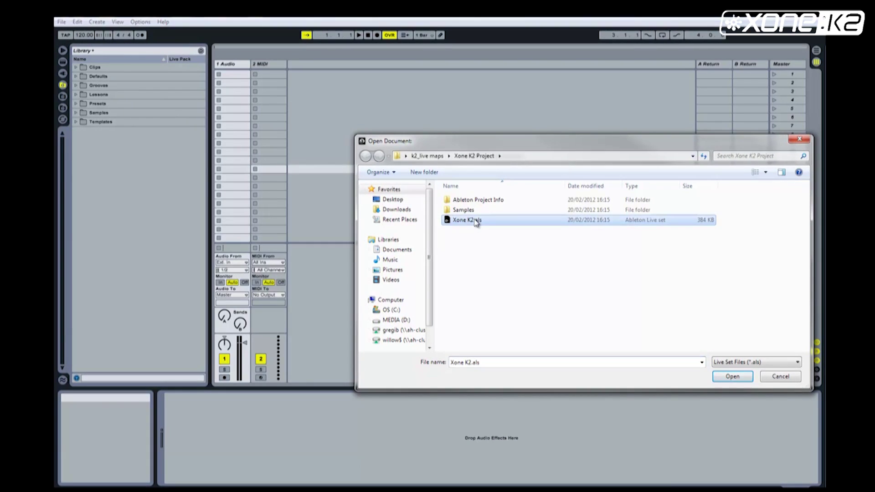
left_click(745, 378)
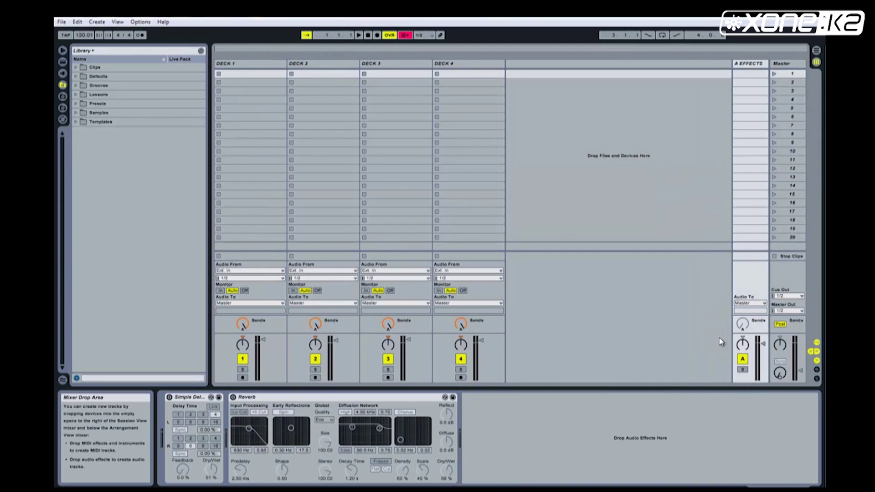
In MIDI Sync preferences, enable Remote for Xone DB2 Midi input and Track and Remote for its output
key("ctrl+comma")
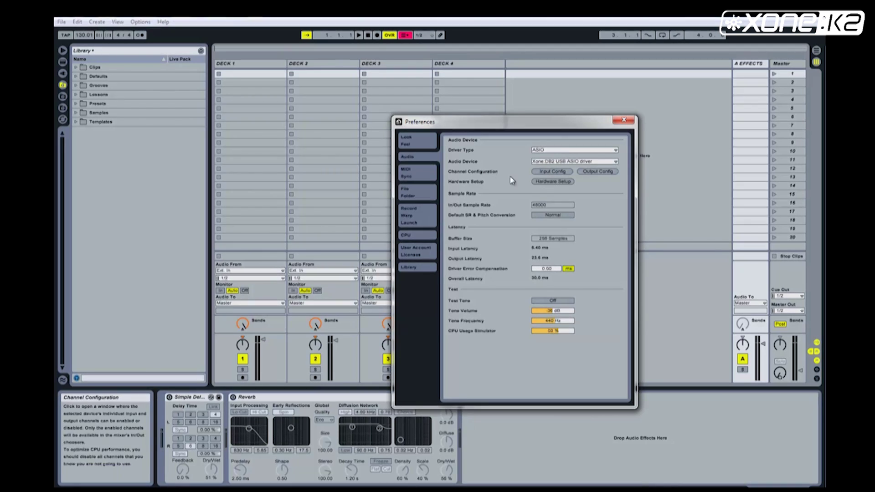
left_click(412, 172)
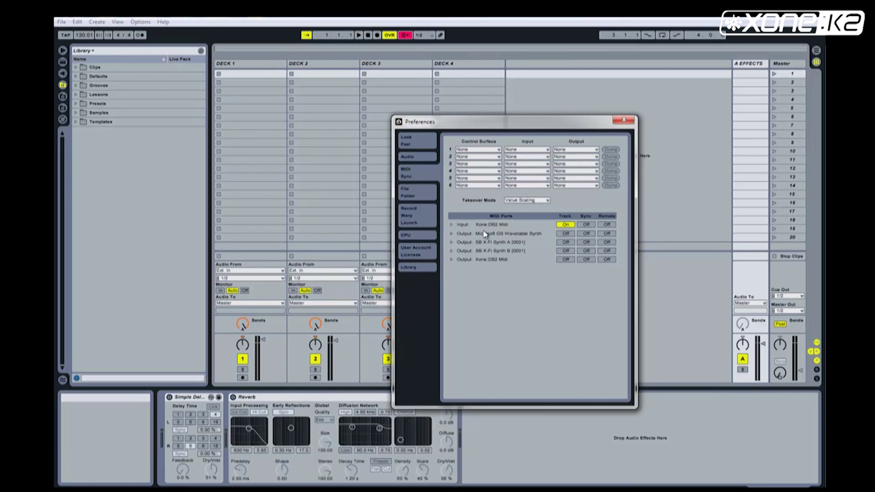
left_click(608, 225)
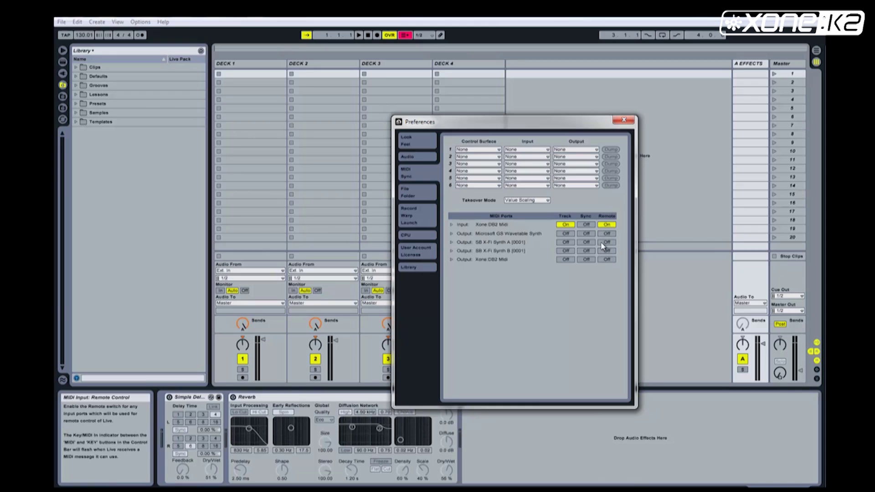
left_click(566, 259)
left_click(607, 259)
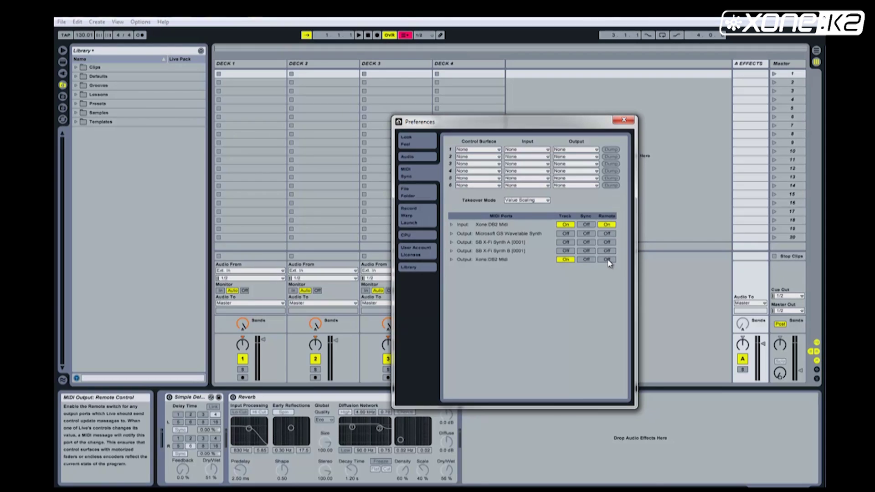